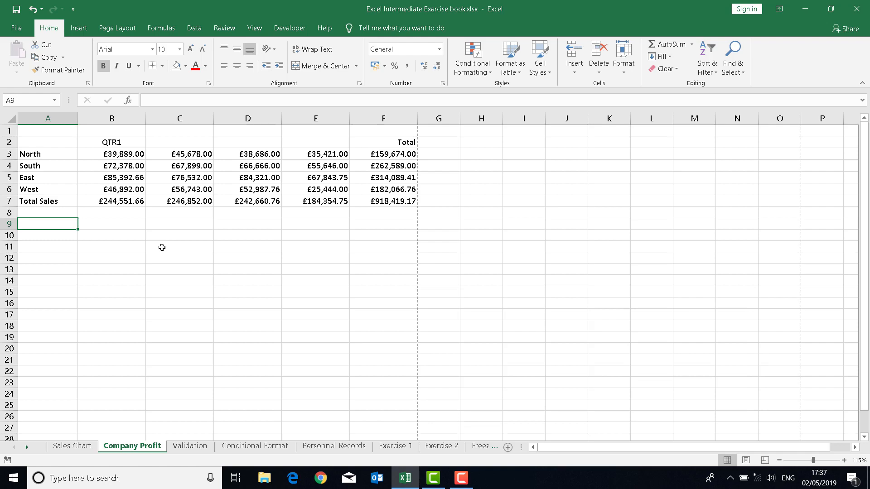
Enter March in cell B10 and auto-fill the month series down the column to May in B24
left_click(107, 237)
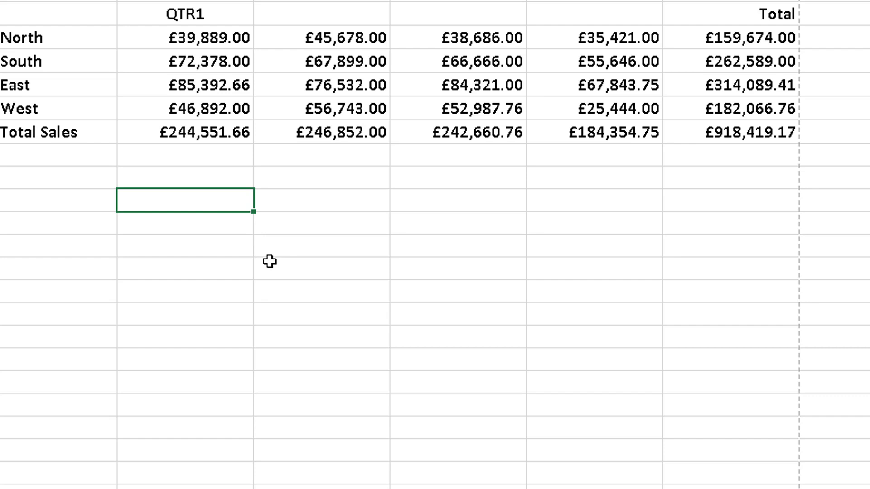
type("March")
key("Return")
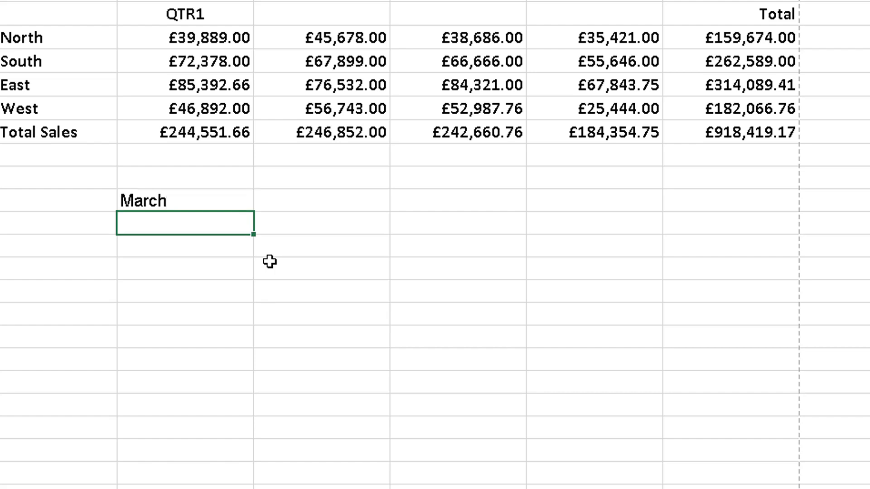
left_click(186, 197)
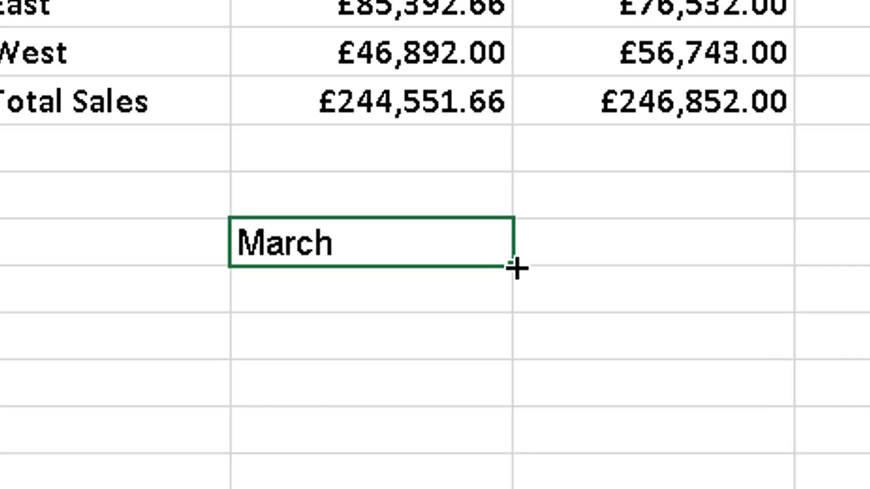
left_click_drag(517, 268, 494, 462)
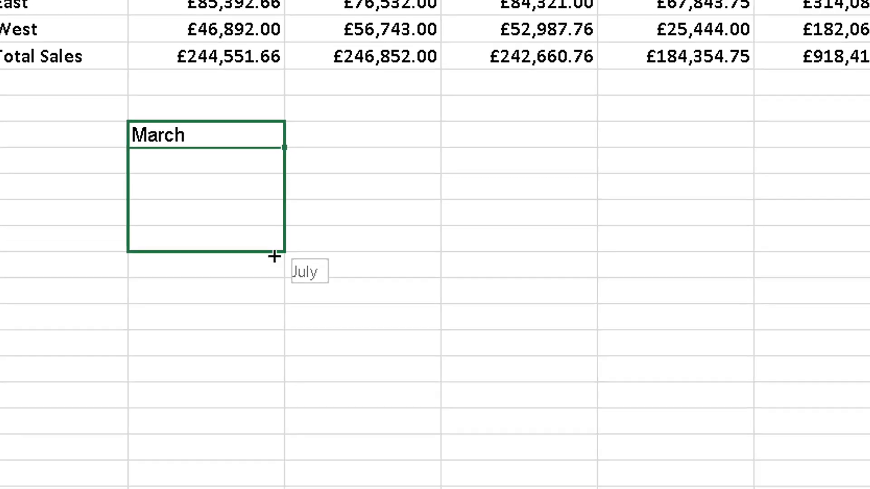
left_click_drag(274, 257, 237, 483)
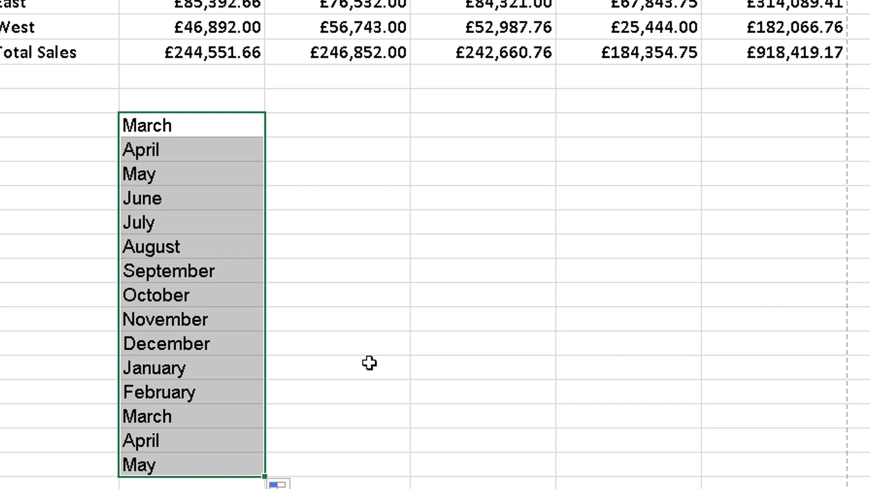
left_click(371, 251)
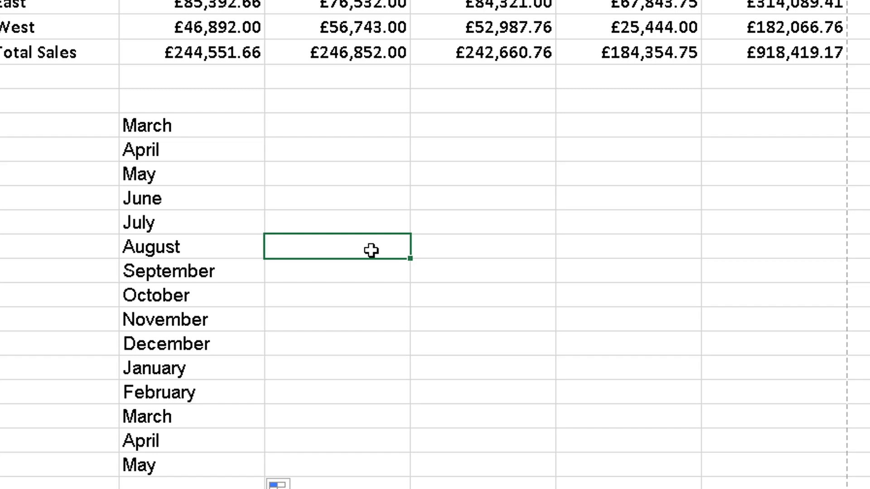
Auto-fill the month series from June in B13 across the row to December in H13
left_click(203, 197)
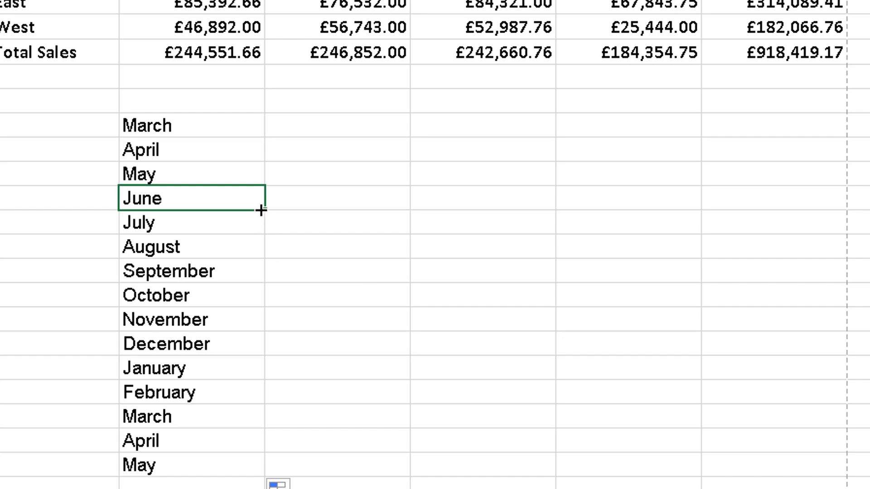
left_click_drag(162, 240, 763, 233)
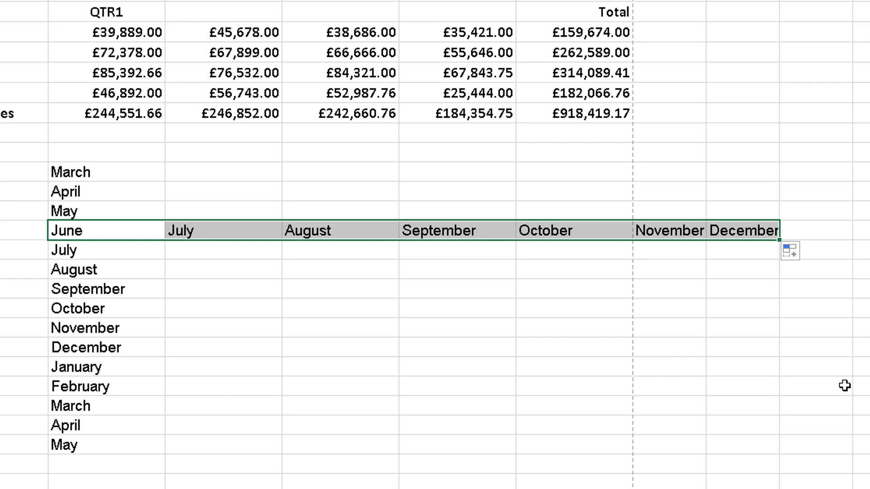
left_click(452, 331)
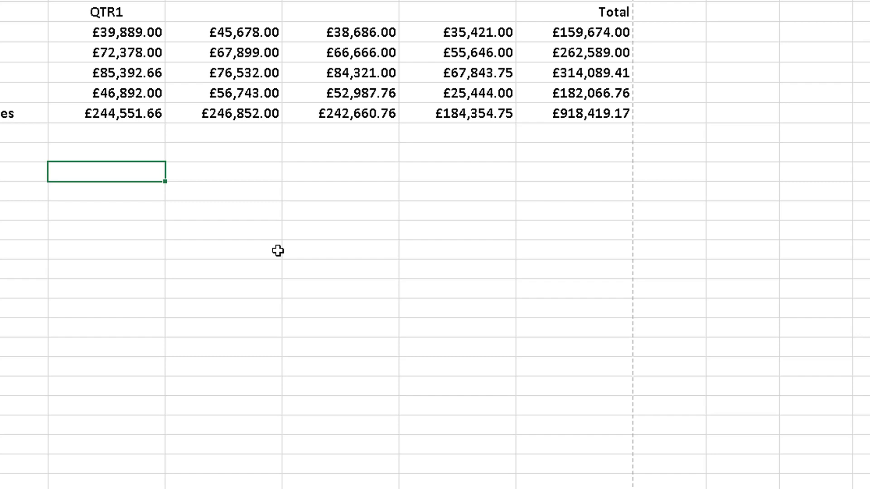
Enter Friday in cell B10 and auto-fill the weekday series down to Thursday in B16
type("Friday")
key("Return")
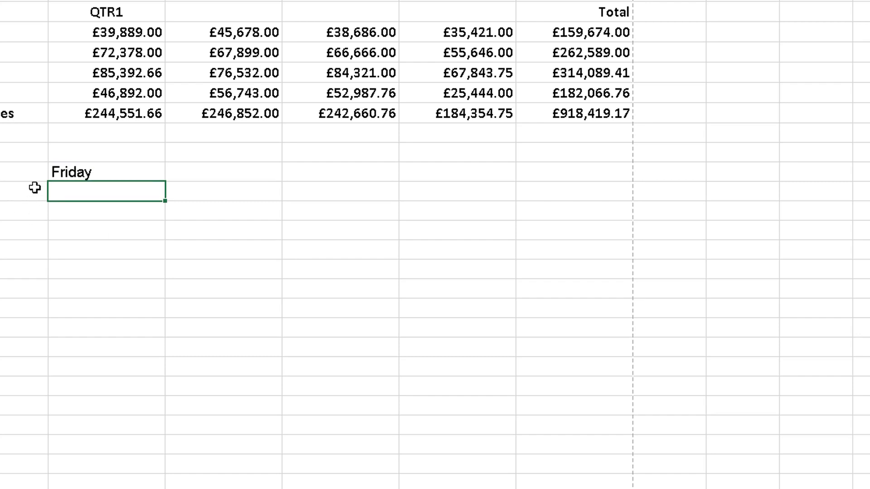
left_click(64, 173)
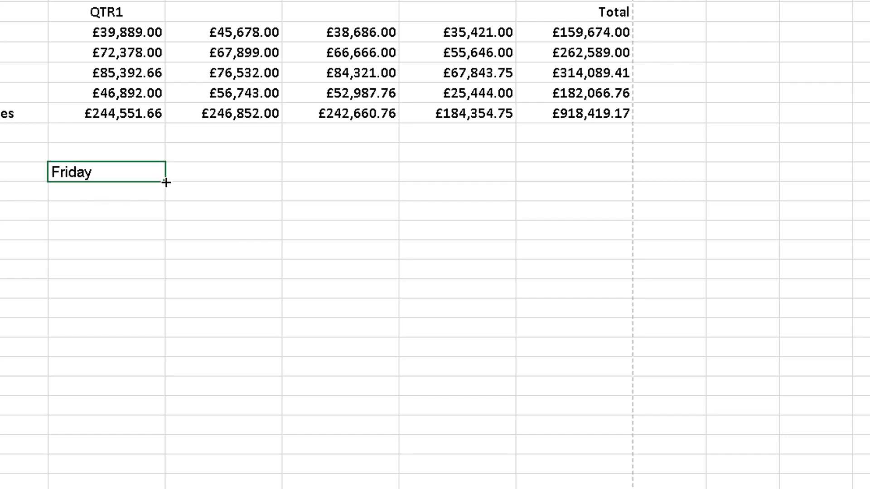
left_click_drag(166, 182, 166, 299)
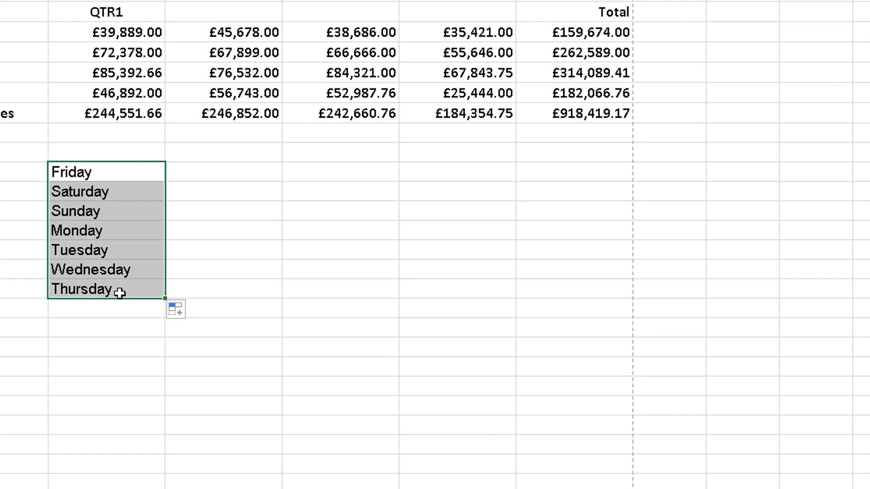
Enter the abbreviation Fri in C10 and auto-fill the short weekday names down to Thu in C16
left_click(245, 175)
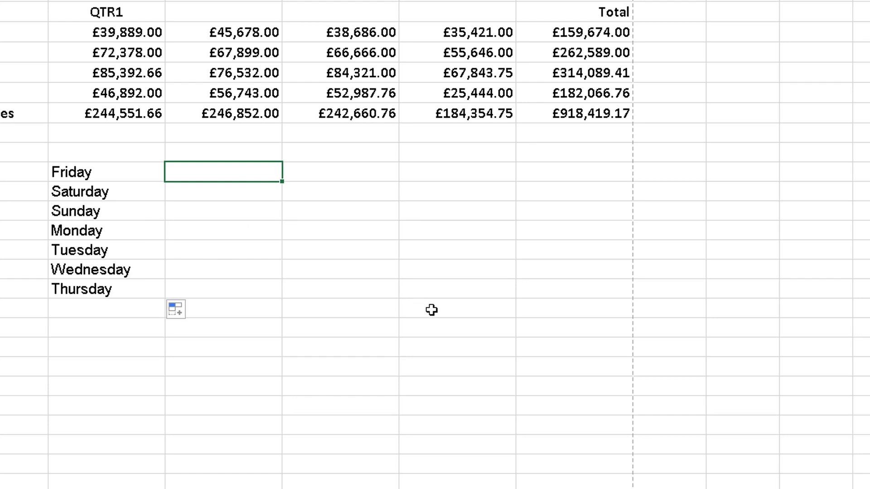
type("Fri")
left_click_drag(283, 183, 281, 296)
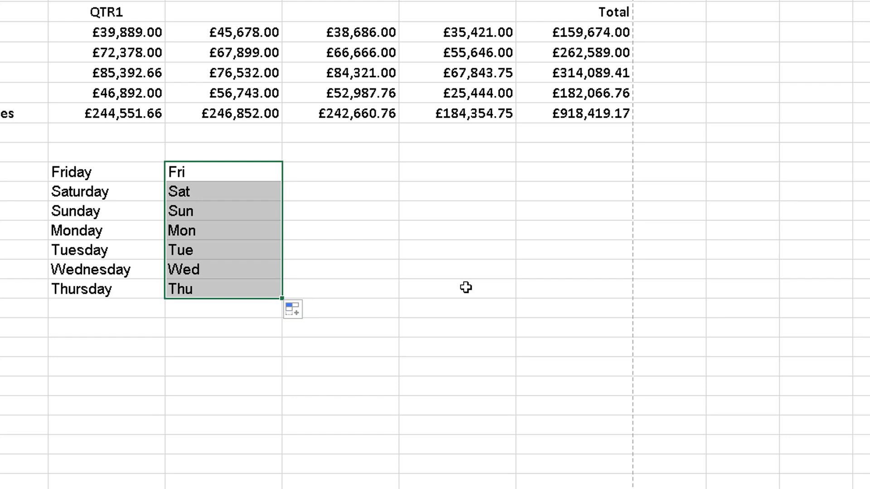
Enter Job Ref No 1 in cell E10 and auto-fill the numbered references down to Job Ref No 7 in E16
key("Right")
key("Right")
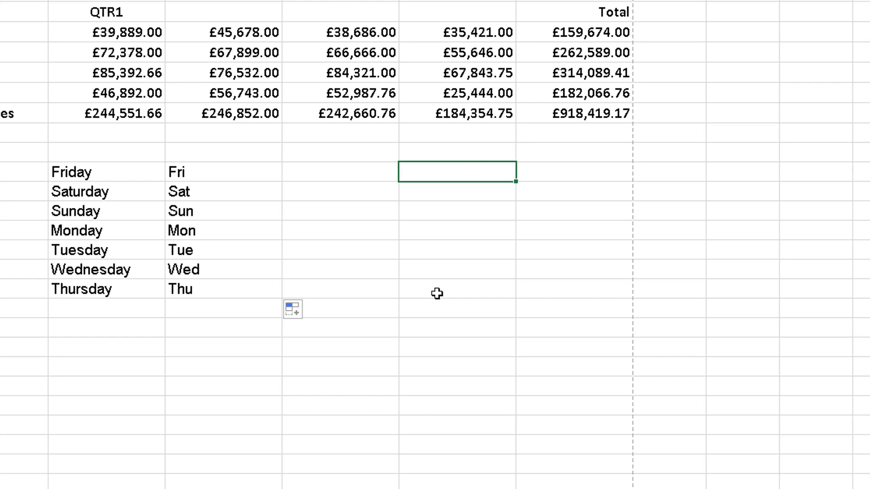
type("Jo")
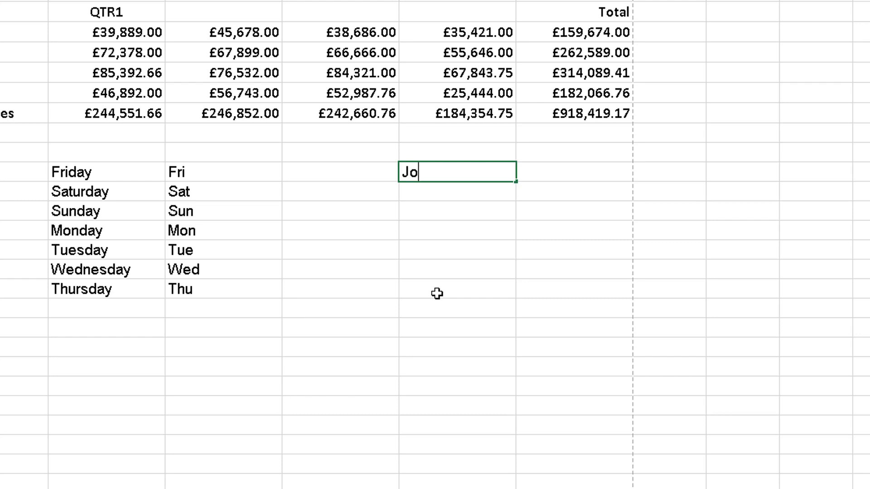
type("b Ref No 1")
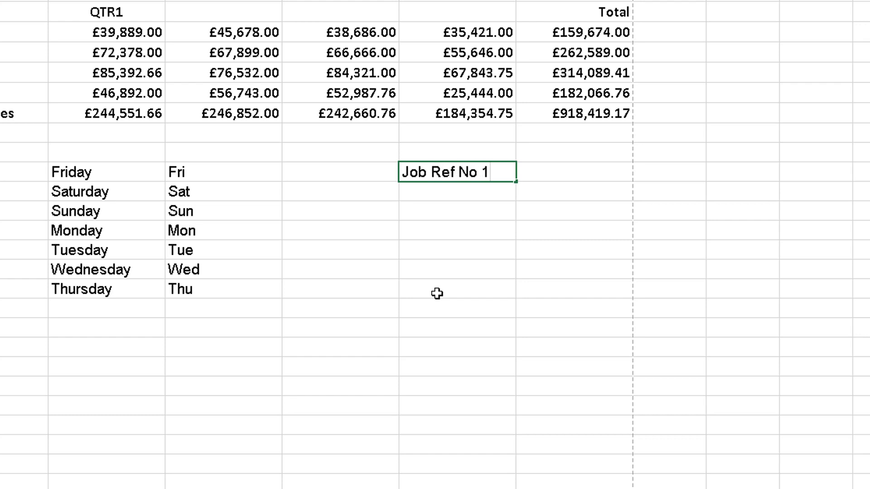
key("Return")
left_click(415, 173)
left_click_drag(515, 207, 516, 302)
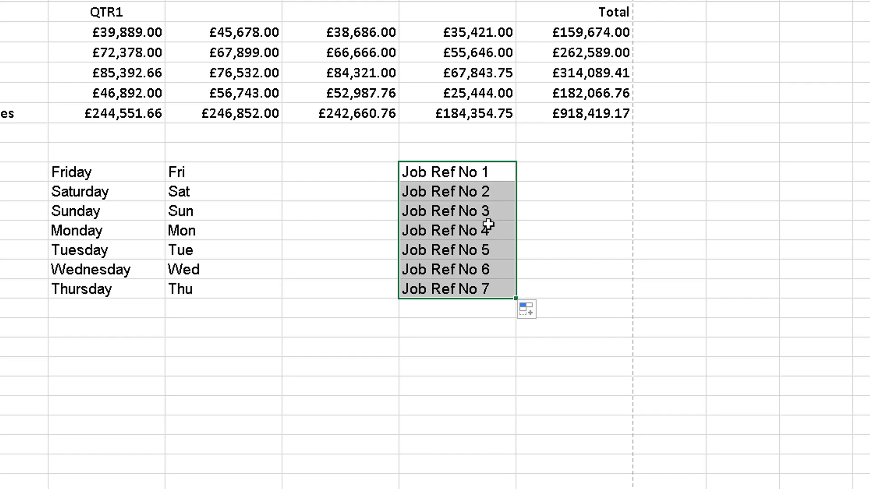
left_click(571, 234)
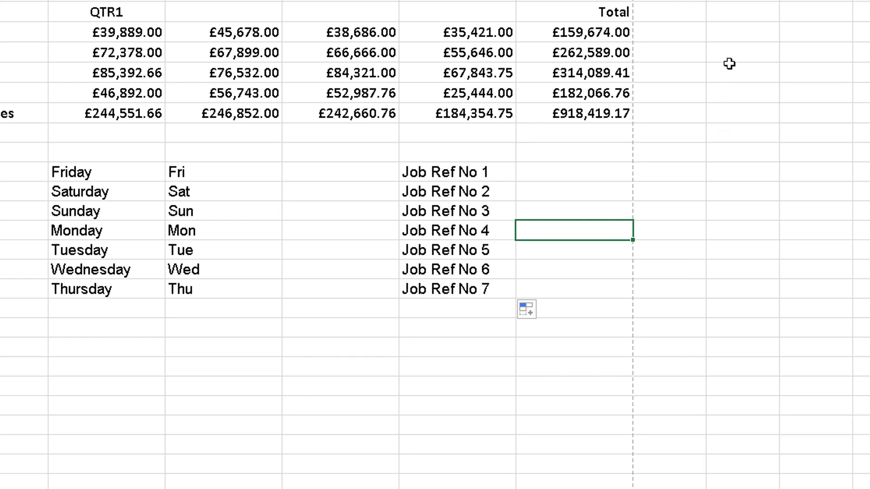
Enter 1 in H3, fill down to H12, and change the fill option to Fill Series for numbers 1 to 10
left_click(740, 34)
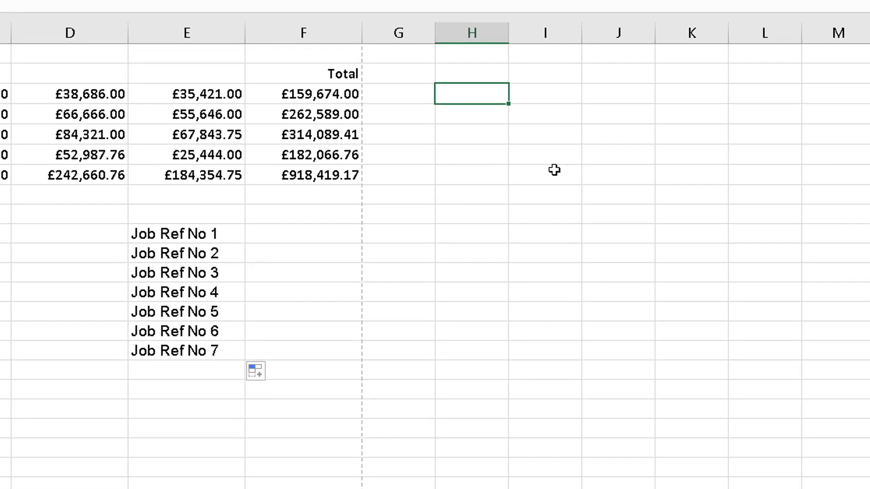
type("1")
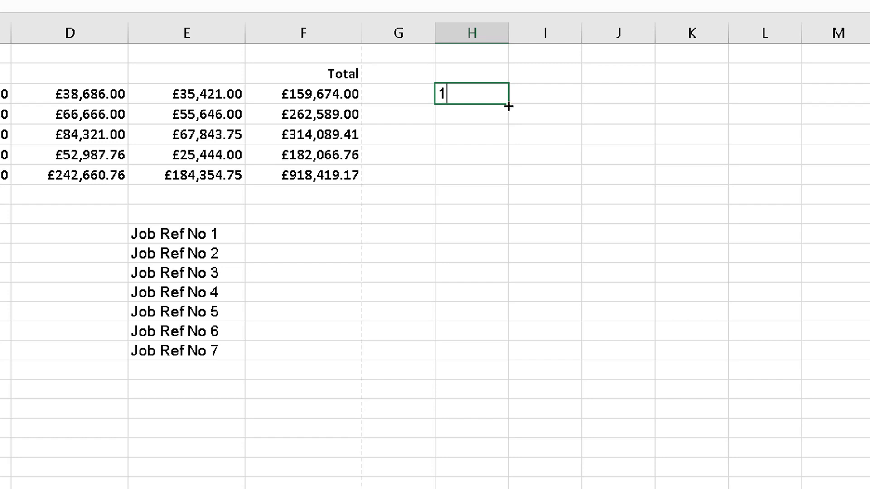
key("ctrl+Return")
left_click_drag(508, 108, 514, 285)
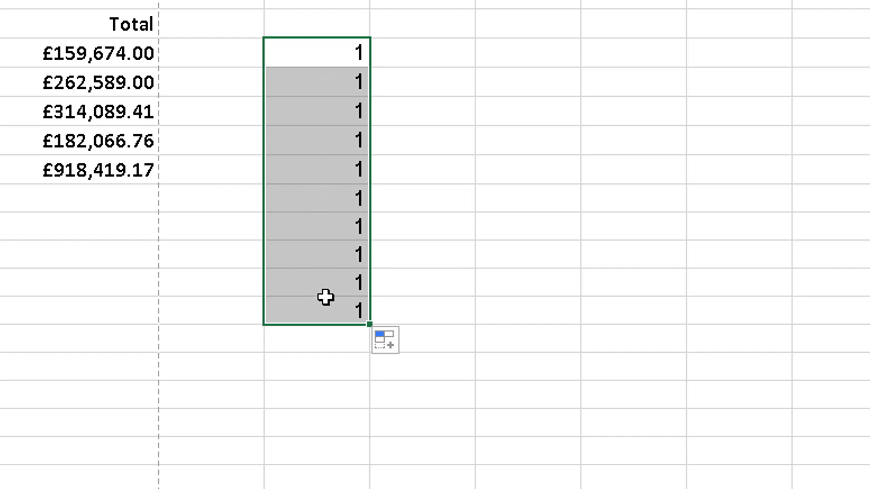
left_click(393, 343)
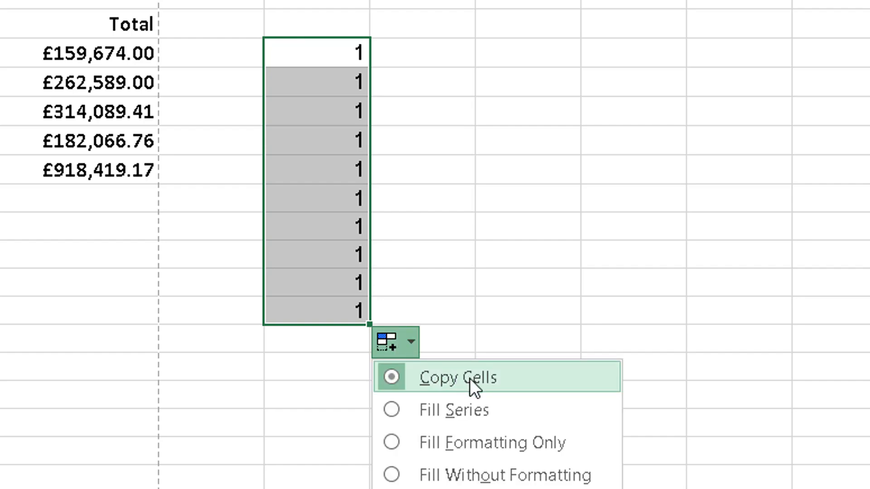
left_click(502, 413)
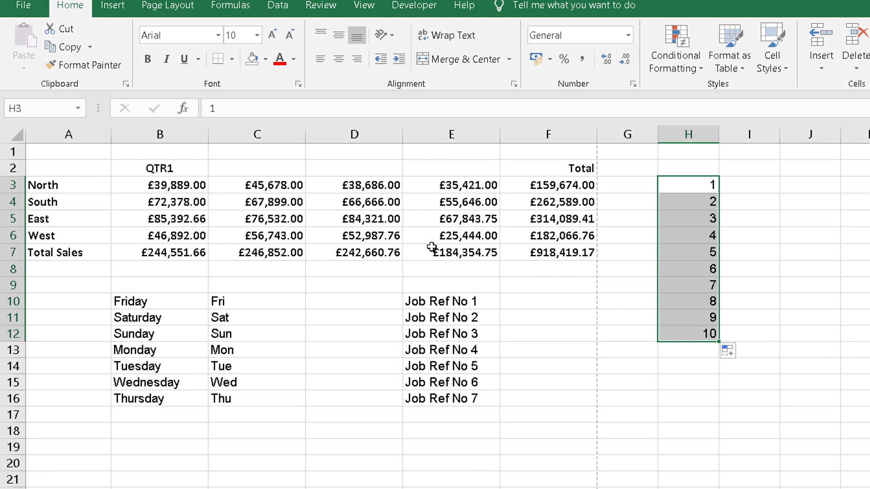
Extend the QTR1 header in B2 across to QTR4 in E2, and fill the Total Sales formula from B7 across to F7
left_click(178, 168)
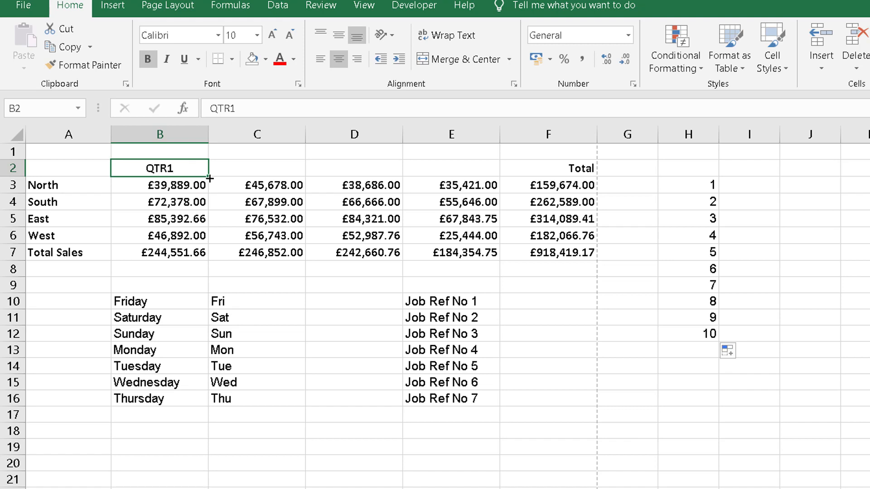
left_click_drag(210, 179, 467, 177)
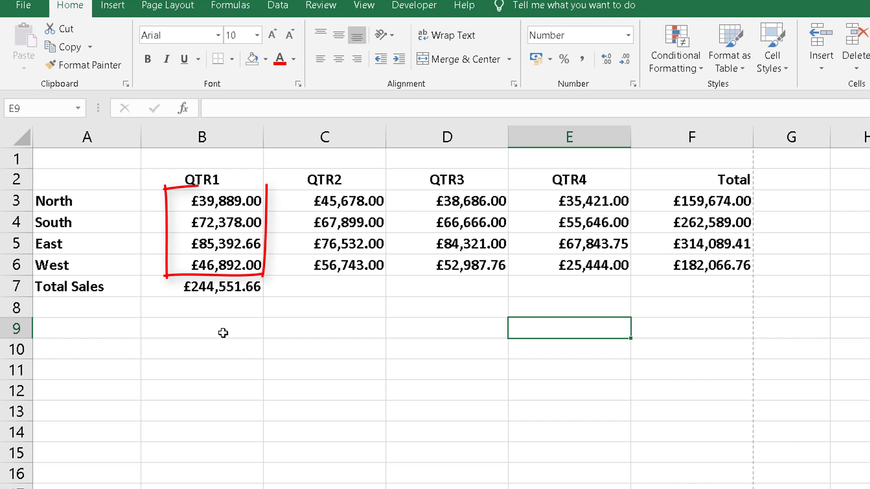
left_click(220, 286)
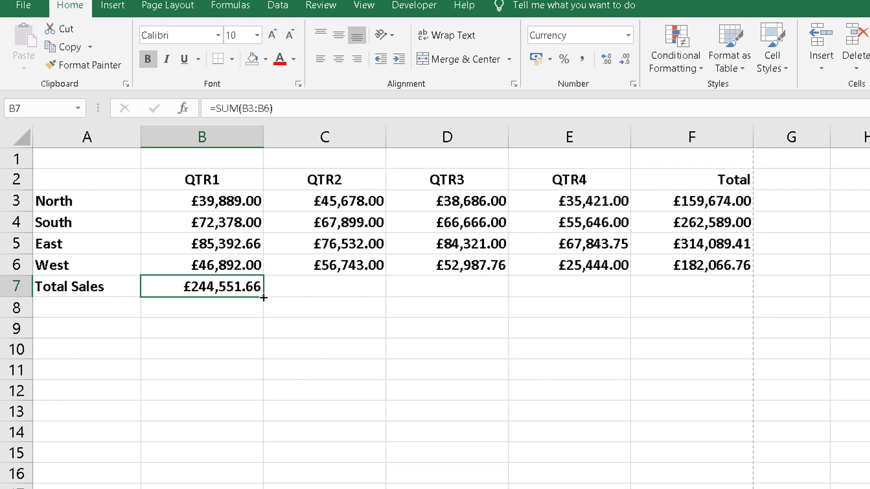
left_click_drag(264, 296, 738, 287)
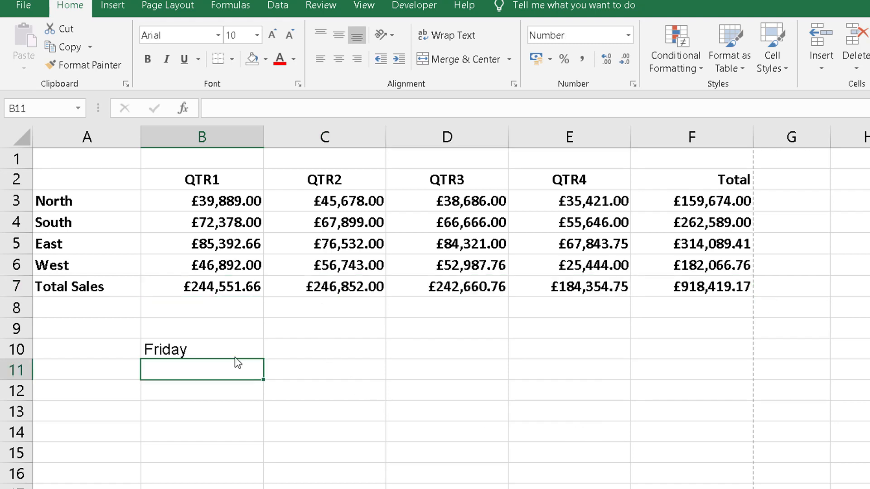
Auto-fill the weekday series from Friday in B10 across the row to E10
left_click(233, 350)
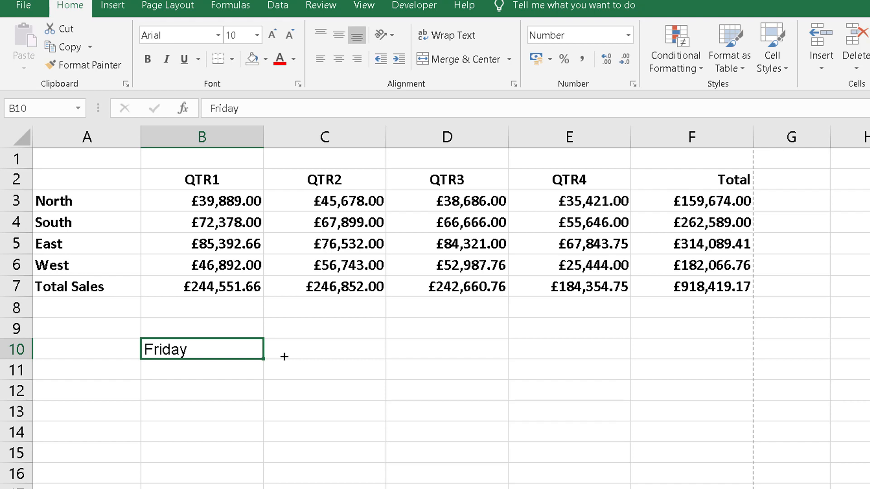
left_click_drag(284, 357, 580, 359)
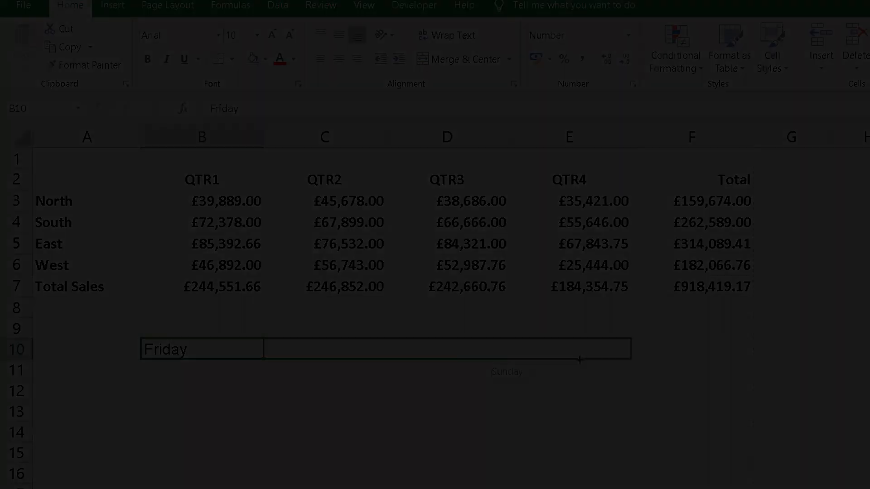